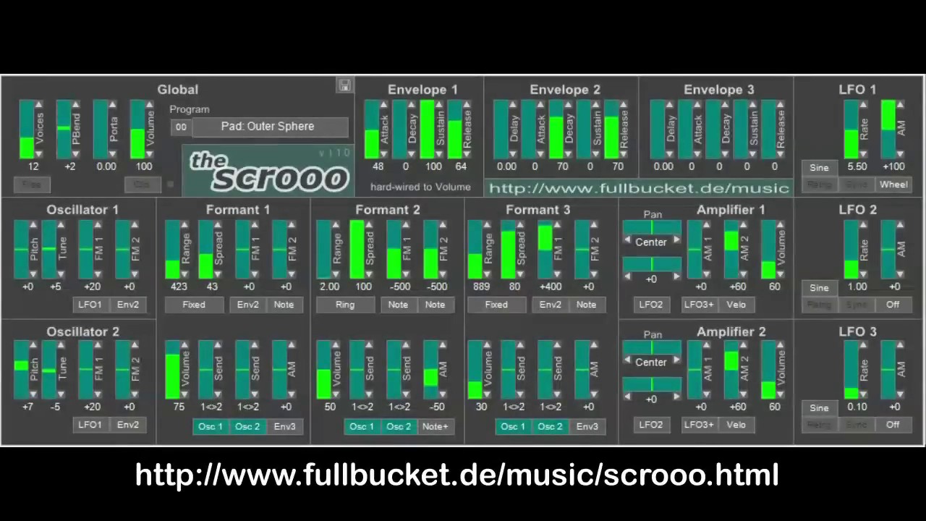
Step: Load the empty Init program in slot 63
{"action": "left_click", "coordinate": [182, 124]}
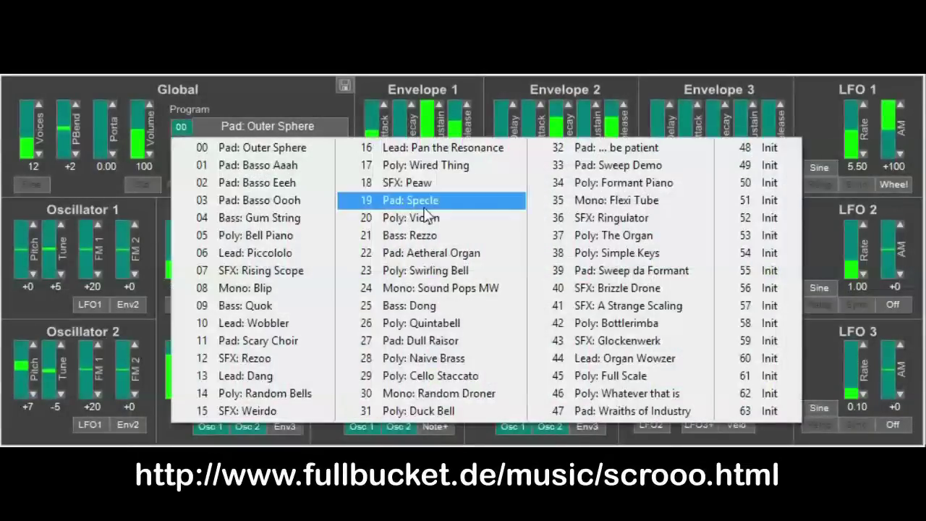
{"action": "left_click", "coordinate": [768, 411]}
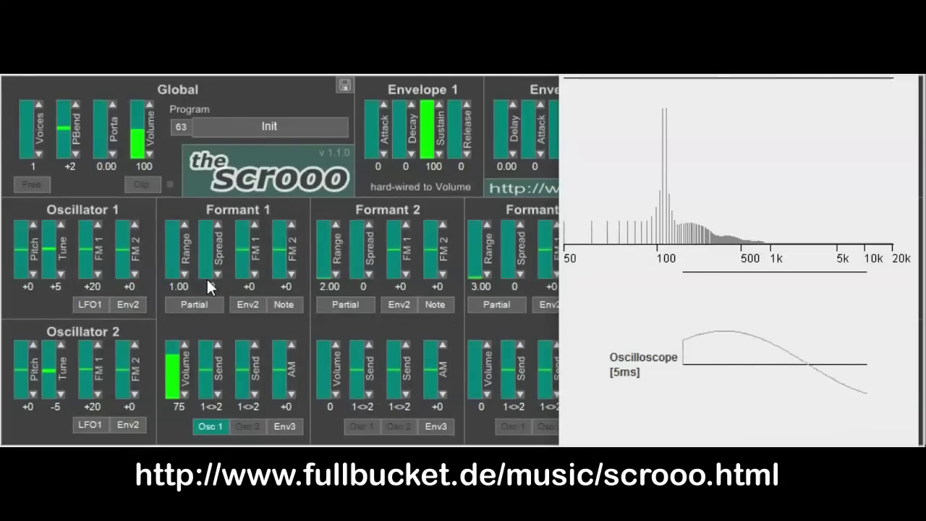
Step: Set Formant 1's spread to 77 and its range to 7.13 in Partial mode
{"action": "left_click_drag", "start_coordinate": [207, 277], "coordinate": [198, 99]}
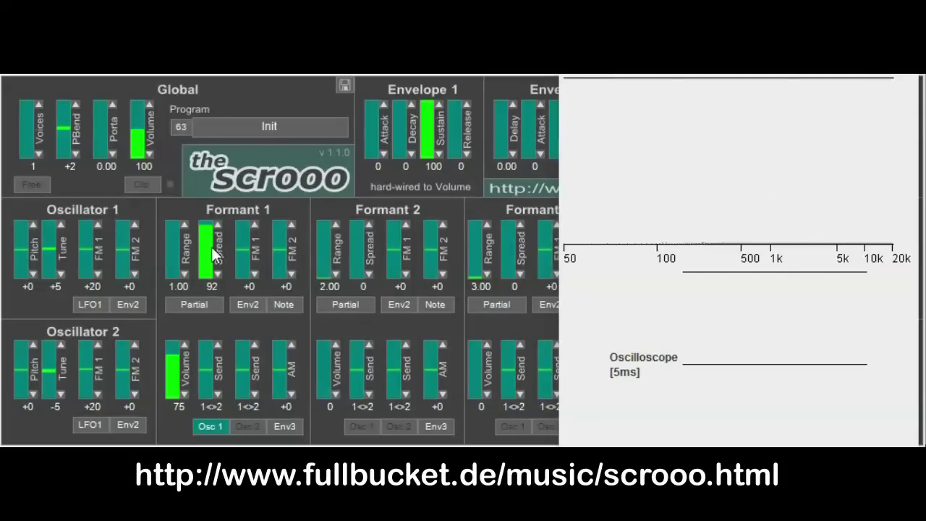
{"action": "left_click_drag", "start_coordinate": [209, 229], "coordinate": [203, 272]}
{"action": "left_click_drag", "start_coordinate": [175, 277], "coordinate": [170, 231]}
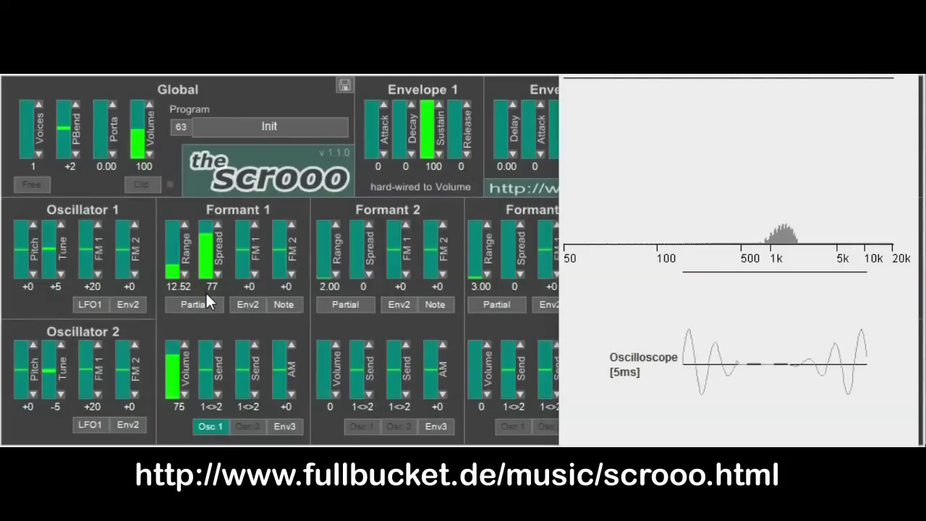
{"action": "left_click_drag", "start_coordinate": [181, 271], "coordinate": [184, 296]}
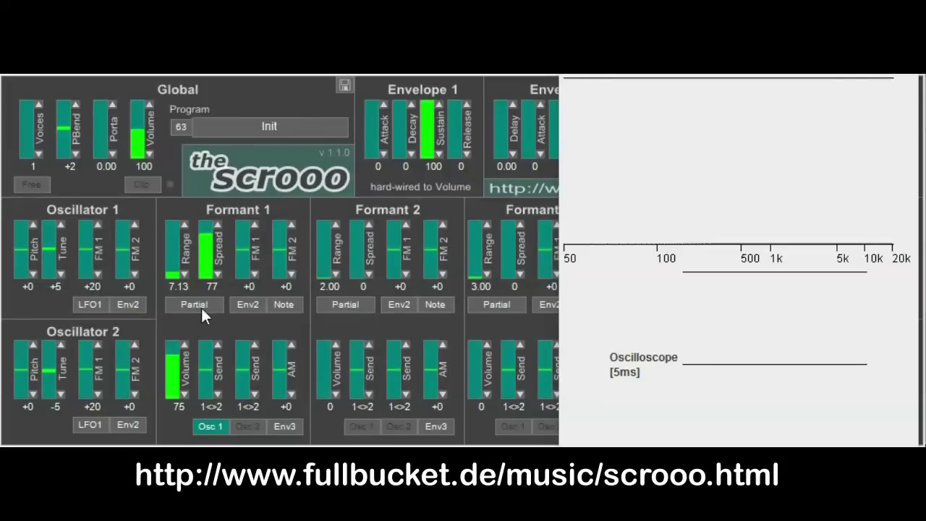
Step: Switch Formant 1 to Fixed mode and set its range to 619
{"action": "left_click", "coordinate": [207, 306]}
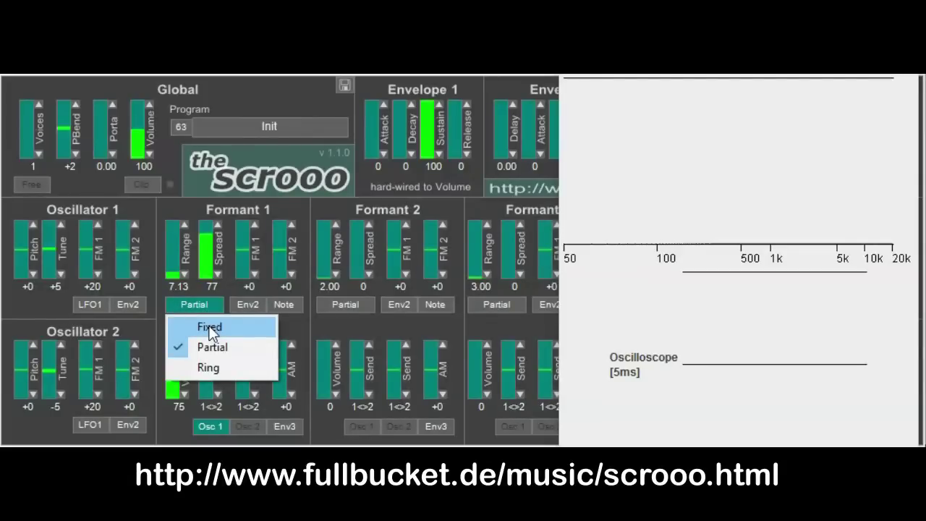
{"action": "left_click", "coordinate": [210, 329]}
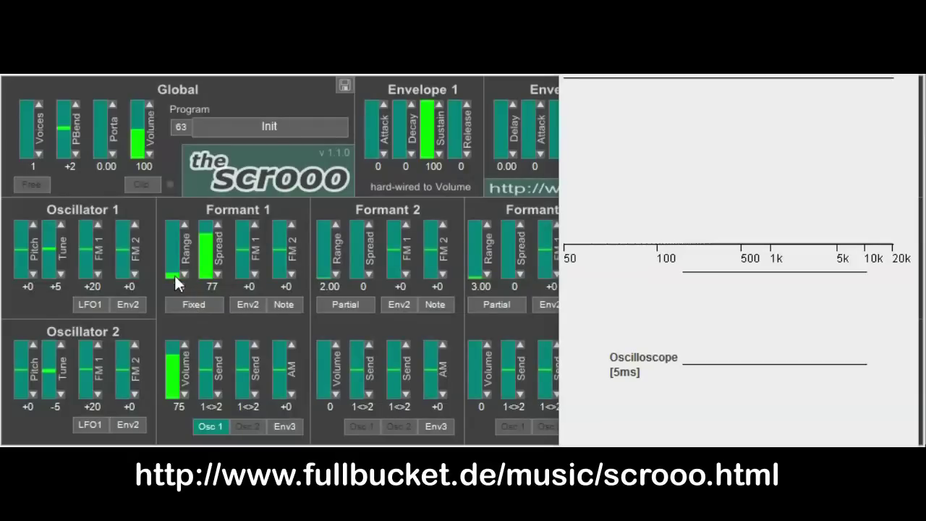
{"action": "left_click_drag", "start_coordinate": [175, 276], "coordinate": [173, 217]}
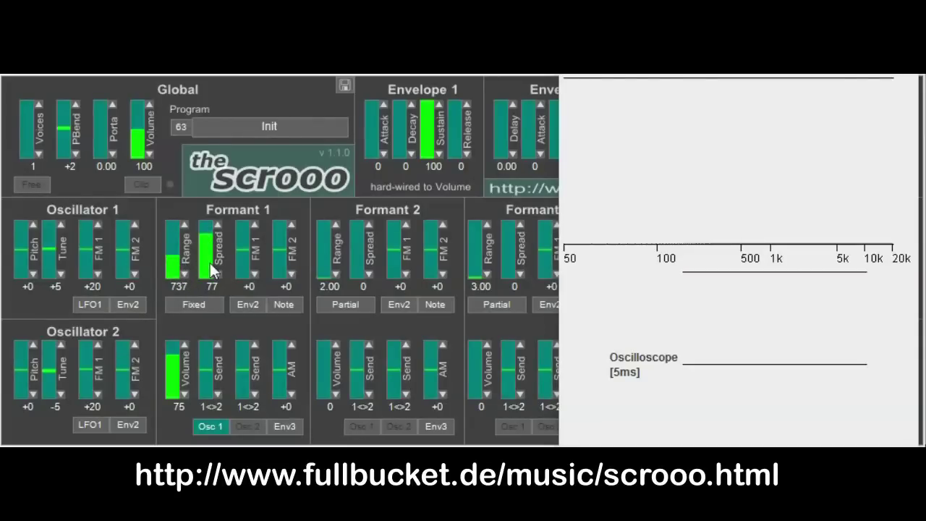
{"action": "scroll", "coordinate": [179, 265], "scroll_direction": "down", "scroll_amount": 1}
{"action": "scroll", "coordinate": [179, 264], "scroll_direction": "down", "scroll_amount": 3}
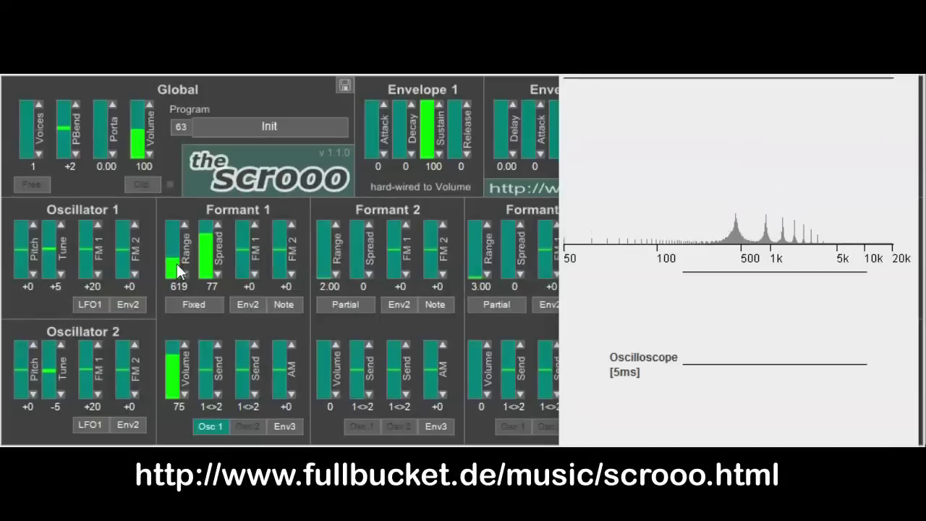
Step: Switch Formant 1 to Ring mode and try out its range setting
{"action": "left_click", "coordinate": [205, 307]}
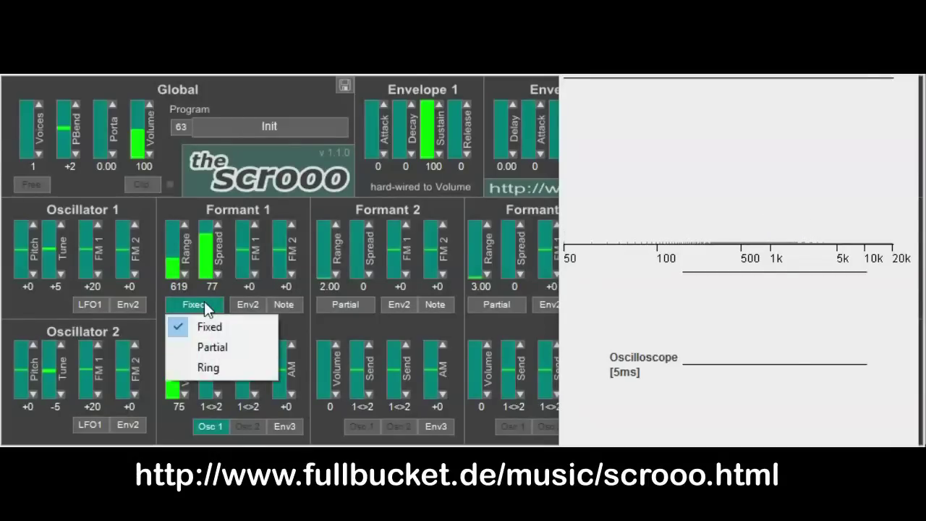
{"action": "left_click", "coordinate": [224, 366]}
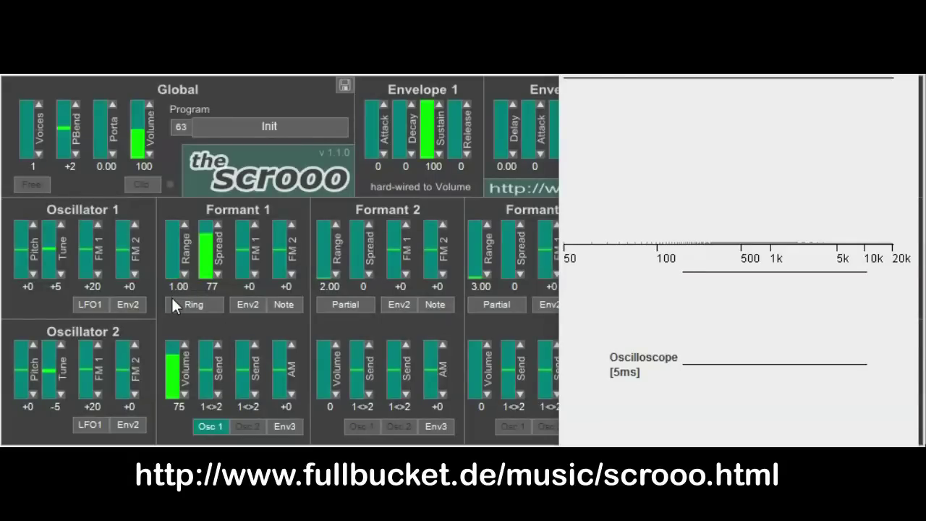
{"action": "mouse_move", "coordinate": [175, 277]}
{"action": "left_mouse_down"}
{"action": "mouse_move", "coordinate": [177, 171]}
{"action": "mouse_move", "coordinate": [174, 266]}
{"action": "left_mouse_up"}
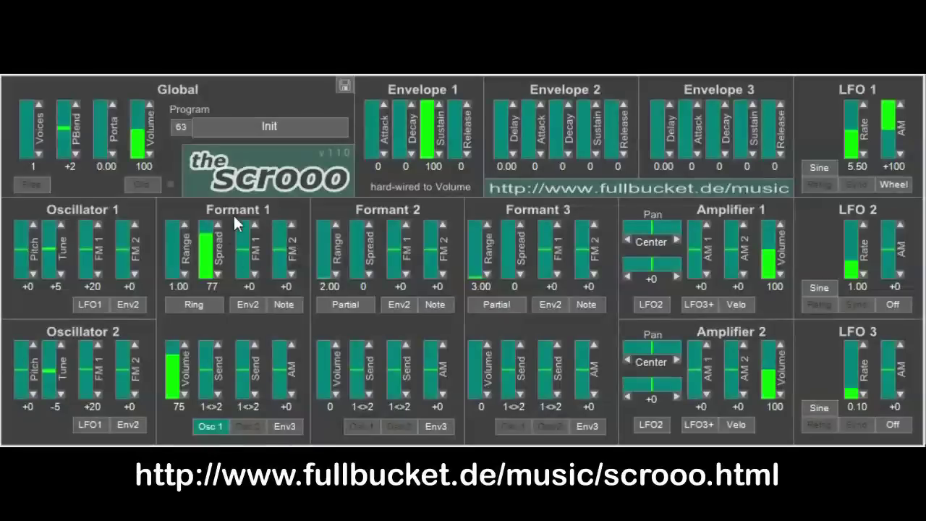
Step: Return Formant 1 to Partial mode and reduce its spread to 58
{"action": "left_click", "coordinate": [198, 303]}
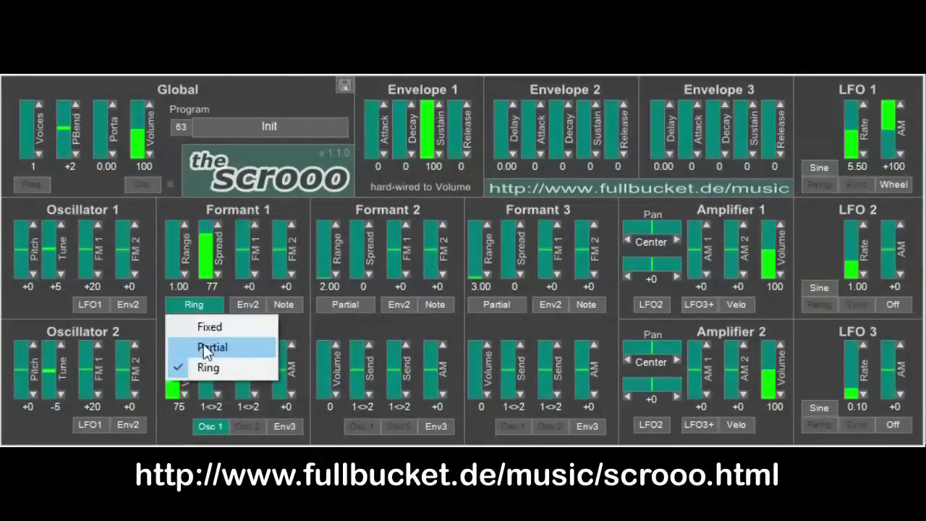
{"action": "left_click", "coordinate": [205, 345]}
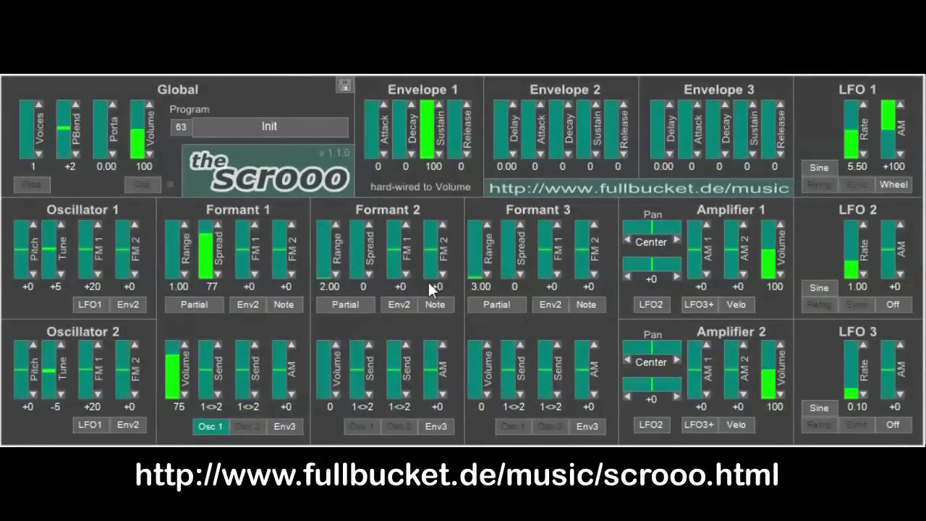
{"action": "left_click_drag", "start_coordinate": [207, 245], "coordinate": [207, 271]}
Step: Route Oscillator 1 through Formant 2 with volume 77, range 20.62 and spread 41, and set Formant 1's range to 7.37
{"action": "left_click_drag", "start_coordinate": [325, 398], "coordinate": [324, 250]}
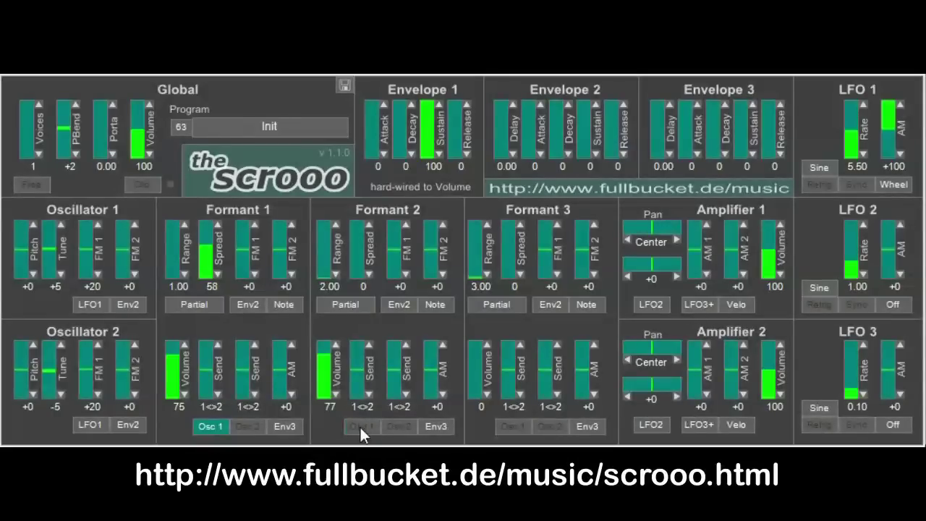
{"action": "left_click_drag", "start_coordinate": [330, 277], "coordinate": [337, 226]}
{"action": "left_click_drag", "start_coordinate": [351, 270], "coordinate": [221, 228]}
{"action": "left_click_drag", "start_coordinate": [171, 265], "coordinate": [168, 246]}
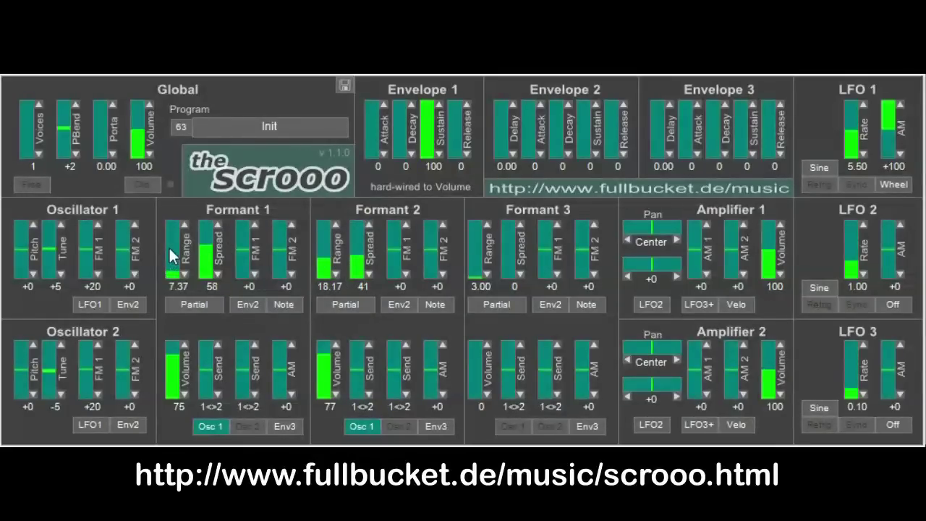
{"action": "left_click_drag", "start_coordinate": [360, 265], "coordinate": [363, 227]}
{"action": "left_click_drag", "start_coordinate": [356, 259], "coordinate": [361, 304]}
{"action": "mouse_move", "coordinate": [327, 277]}
{"action": "left_mouse_down"}
{"action": "mouse_move", "coordinate": [324, 229]}
{"action": "mouse_move", "coordinate": [324, 284]}
{"action": "mouse_move", "coordinate": [328, 262]}
{"action": "left_mouse_up"}
Step: Route Oscillator 1 through Formant 3 with range 23.34, spread 45 and volume 67, and lower Amplifier 1's volume to 70 and Amplifier 2's to 71
{"action": "left_click_drag", "start_coordinate": [481, 276], "coordinate": [510, 199]}
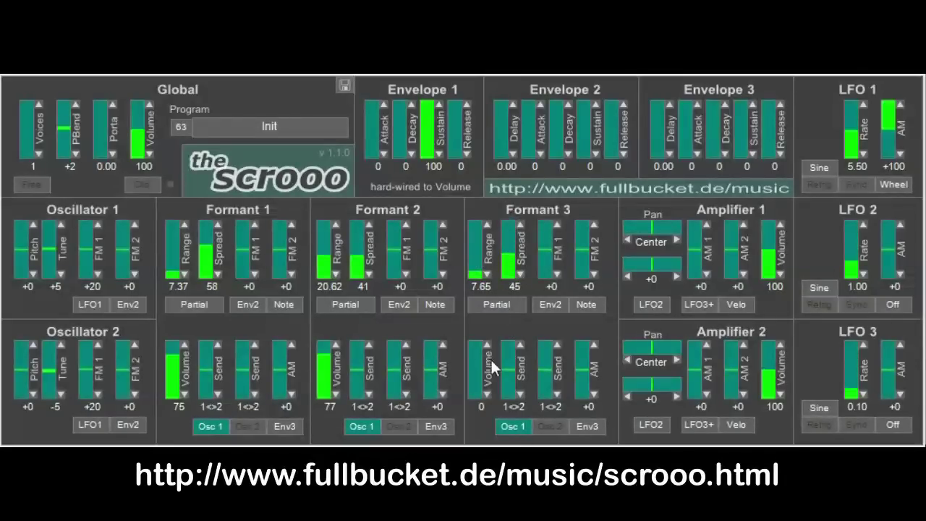
{"action": "left_click_drag", "start_coordinate": [476, 336], "coordinate": [477, 220]}
{"action": "left_click_drag", "start_coordinate": [769, 261], "coordinate": [776, 276]}
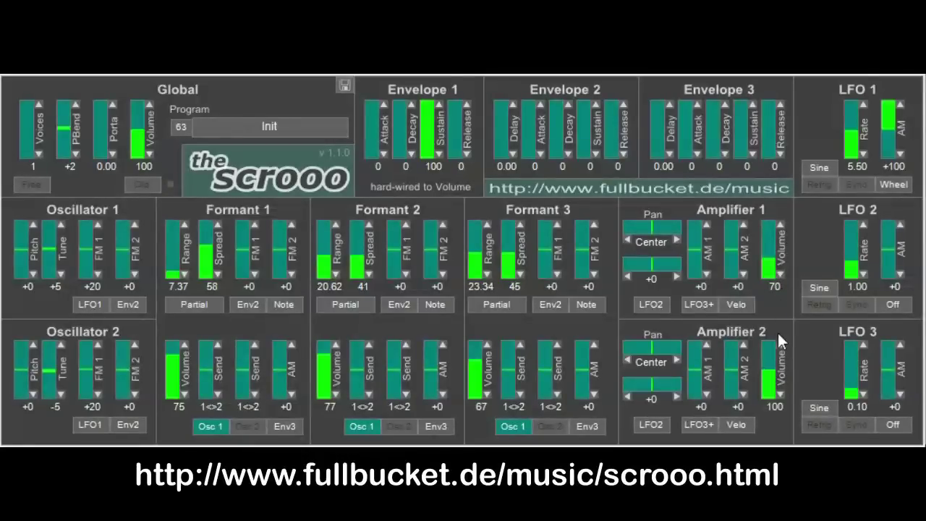
{"action": "left_click_drag", "start_coordinate": [778, 365], "coordinate": [777, 393]}
Step: Retune the formant ranges to 3.94 for Formant 1, 28.46 for Formant 2 and 14.76 for Formant 3
{"action": "left_click_drag", "start_coordinate": [476, 265], "coordinate": [480, 296]}
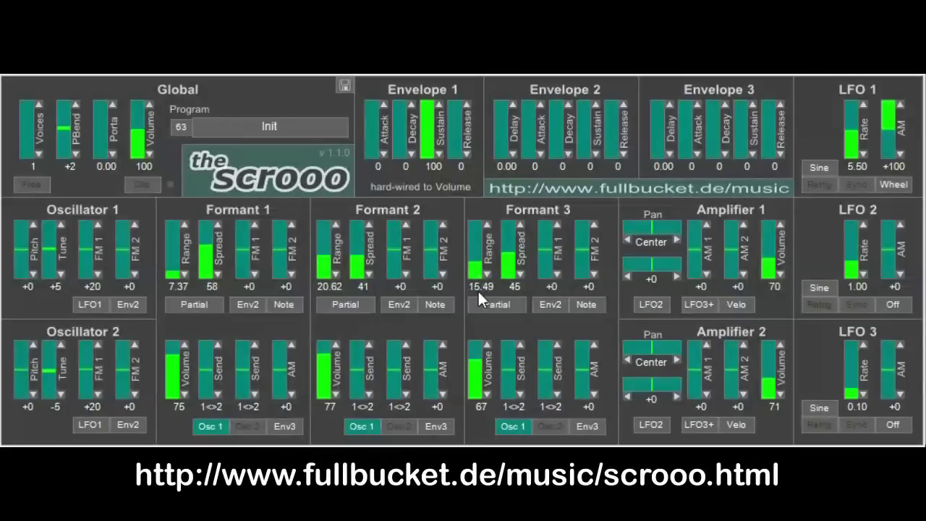
{"action": "left_click_drag", "start_coordinate": [323, 256], "coordinate": [324, 237]}
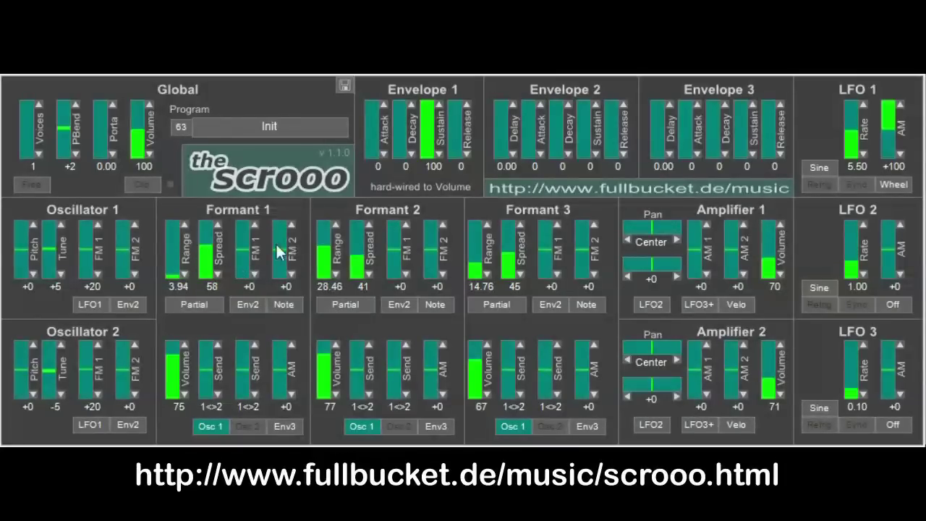
Step: Set Formant 1's FM 1 amount to +285 with Env2 as the modulation source
{"action": "left_click", "coordinate": [255, 306]}
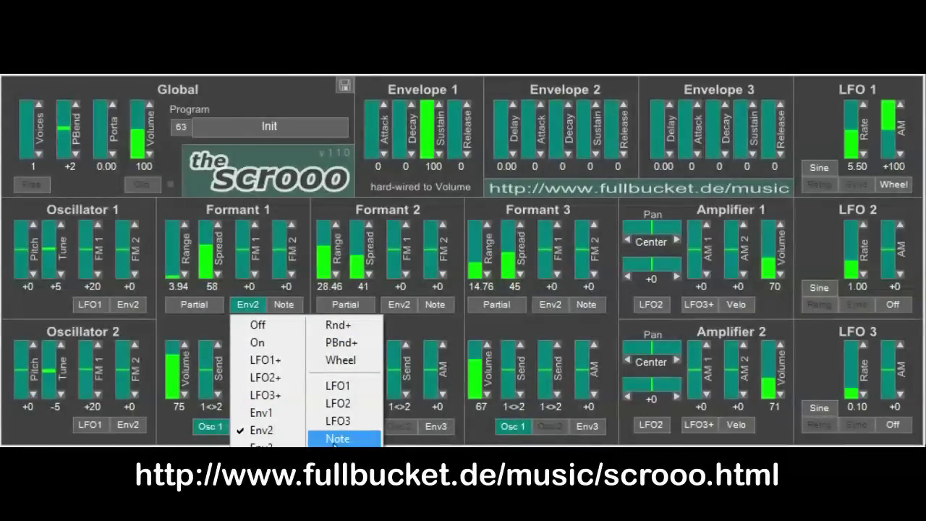
{"action": "left_click", "coordinate": [298, 206]}
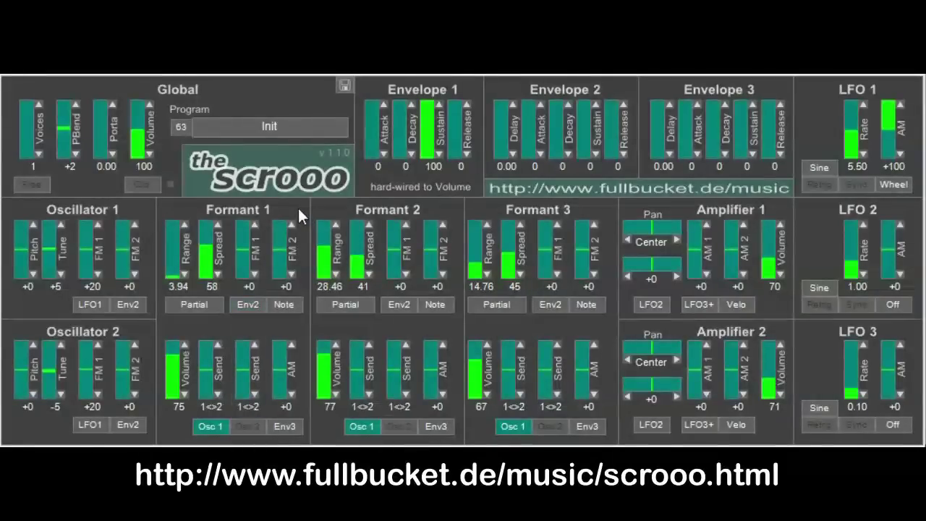
{"action": "left_click_drag", "start_coordinate": [245, 250], "coordinate": [244, 200]}
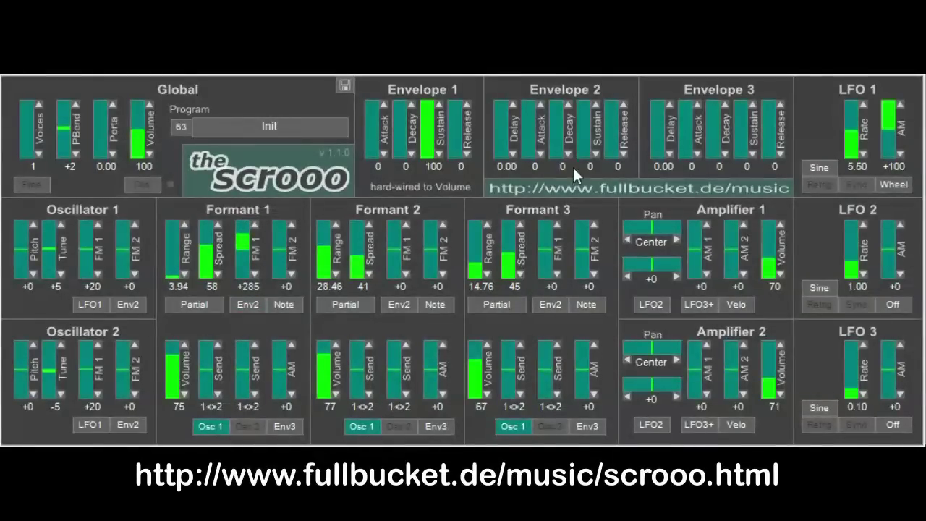
Step: Shape Envelope 2 with a decay of 69 and a release of 34
{"action": "left_click_drag", "start_coordinate": [555, 106], "coordinate": [555, 80]}
{"action": "left_click_drag", "start_coordinate": [615, 138], "coordinate": [610, 85]}
{"action": "left_click_drag", "start_coordinate": [559, 145], "coordinate": [560, 99]}
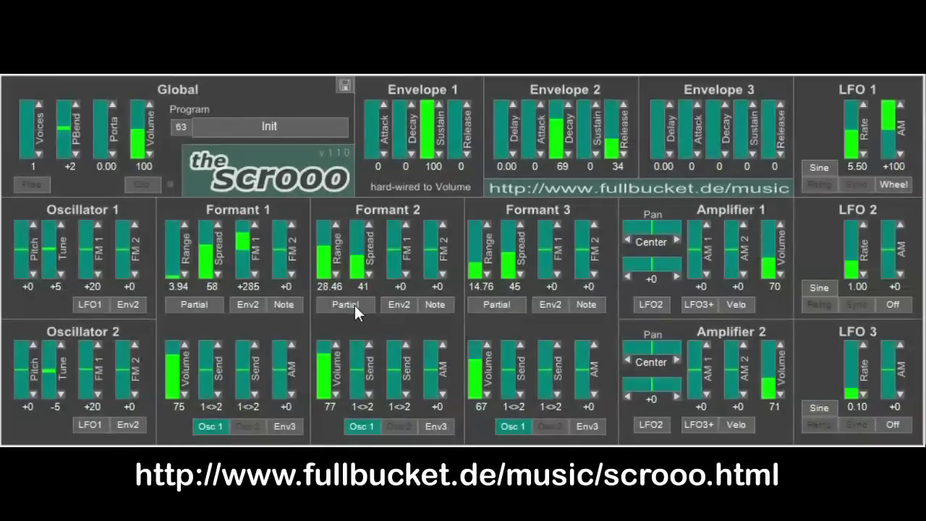
Step: Set Formant 1's range to 1.00 and spread to 46, Formant 2's range to 18.41 and Formant 3's spread to 60
{"action": "left_click_drag", "start_coordinate": [174, 269], "coordinate": [214, 285]}
{"action": "left_click_drag", "start_coordinate": [326, 278], "coordinate": [325, 294]}
{"action": "left_click_drag", "start_coordinate": [506, 264], "coordinate": [517, 237]}
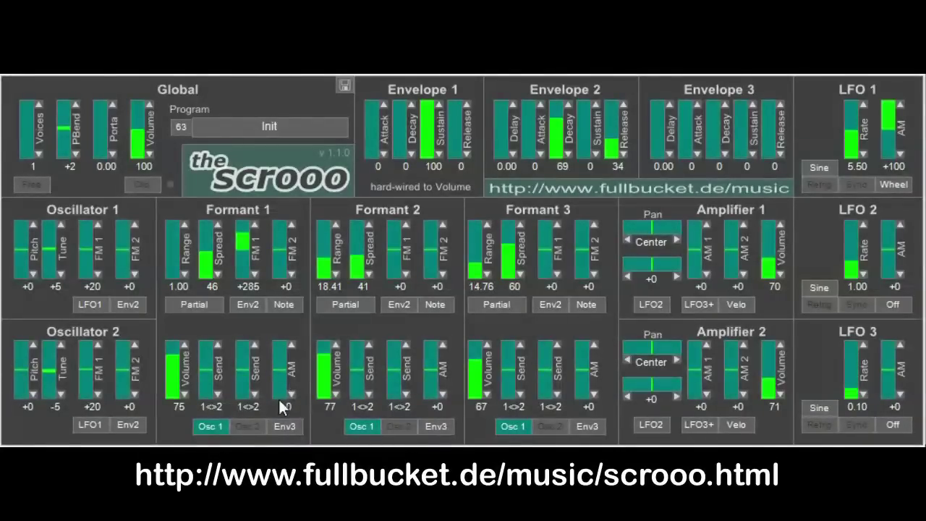
{"action": "left_click", "coordinate": [284, 427]}
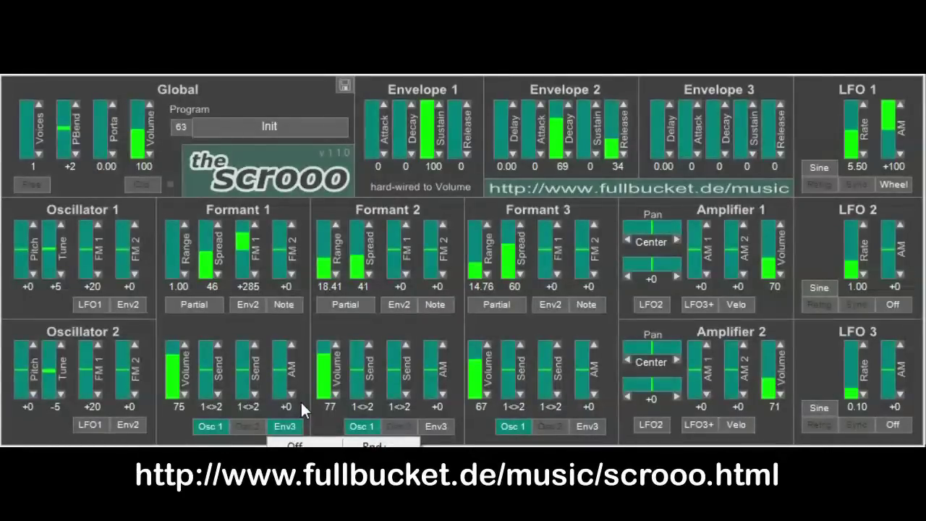
{"action": "left_click", "coordinate": [301, 403]}
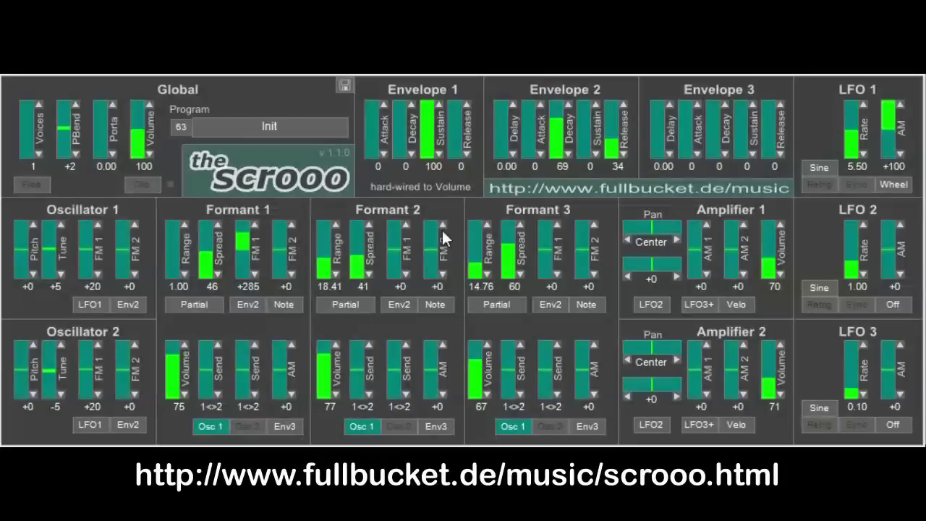
Step: Disconnect Oscillator 1 from Formant 3 and set that formant's volume to 0
{"action": "left_click", "coordinate": [526, 427]}
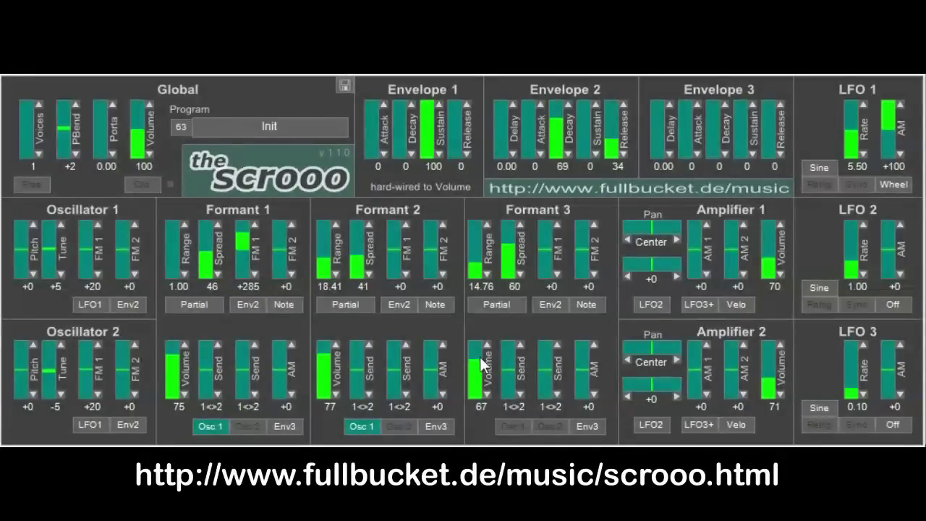
{"action": "left_click_drag", "start_coordinate": [482, 369], "coordinate": [482, 400]}
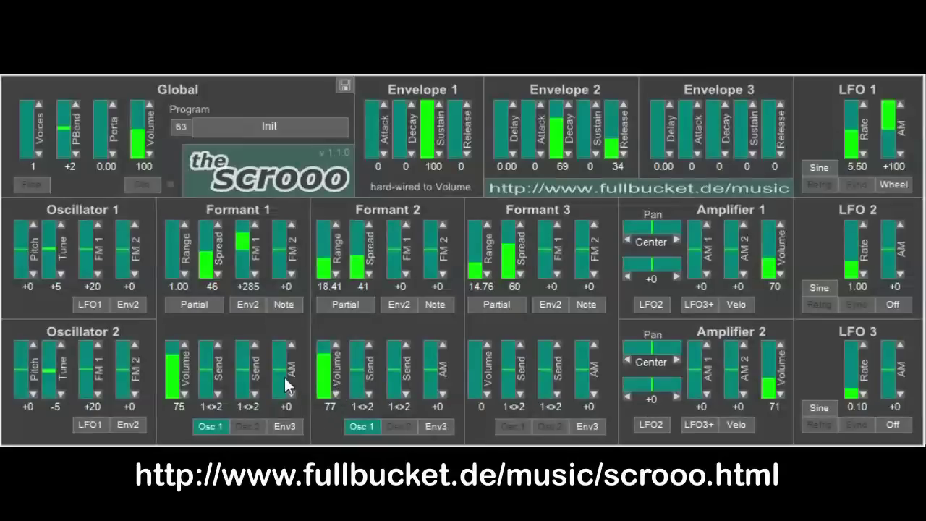
Step: Set the Env3 amplitude modulation to +100 for Formant 1 and -100 for Formant 2
{"action": "left_click_drag", "start_coordinate": [284, 377], "coordinate": [293, 278]}
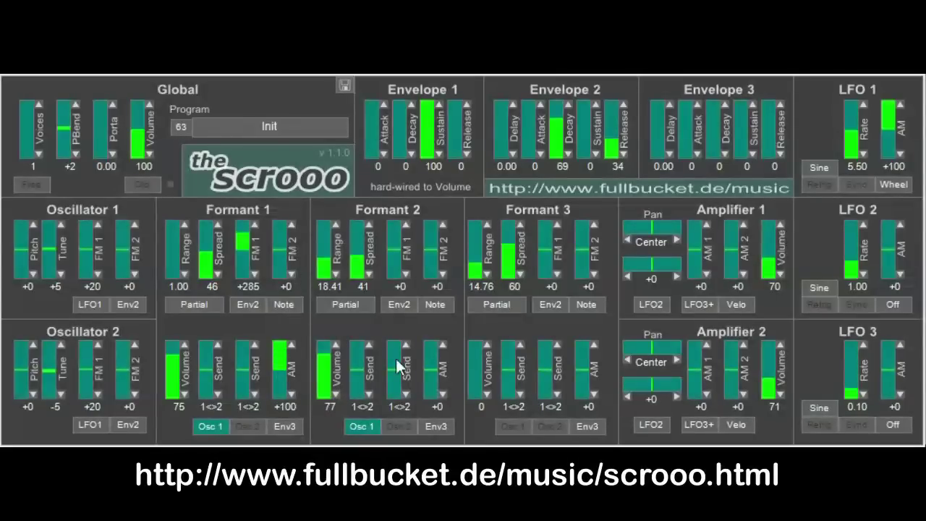
{"action": "left_click_drag", "start_coordinate": [428, 376], "coordinate": [411, 413]}
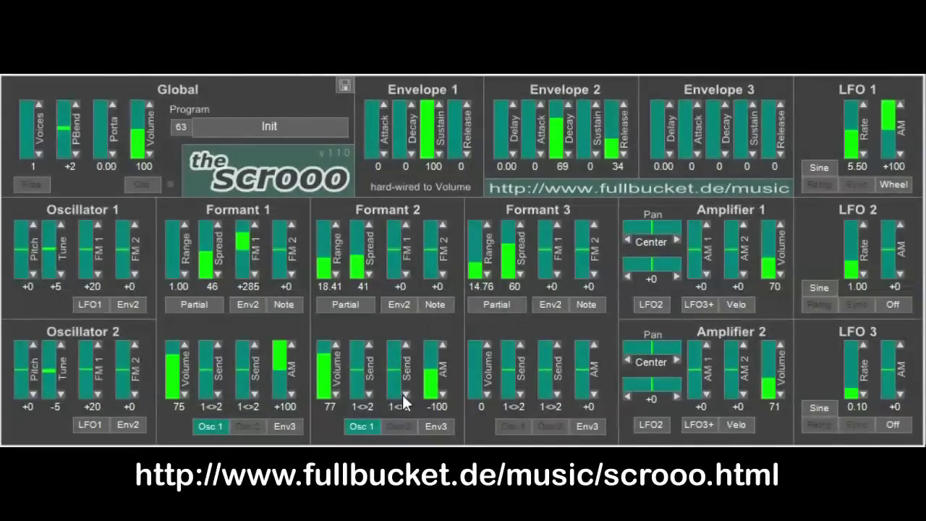
Step: Shape Envelope 3 with a decay of 62 and a release of 49
{"action": "left_click_drag", "start_coordinate": [713, 147], "coordinate": [715, 118]}
{"action": "left_click_drag", "start_coordinate": [766, 147], "coordinate": [763, 73]}
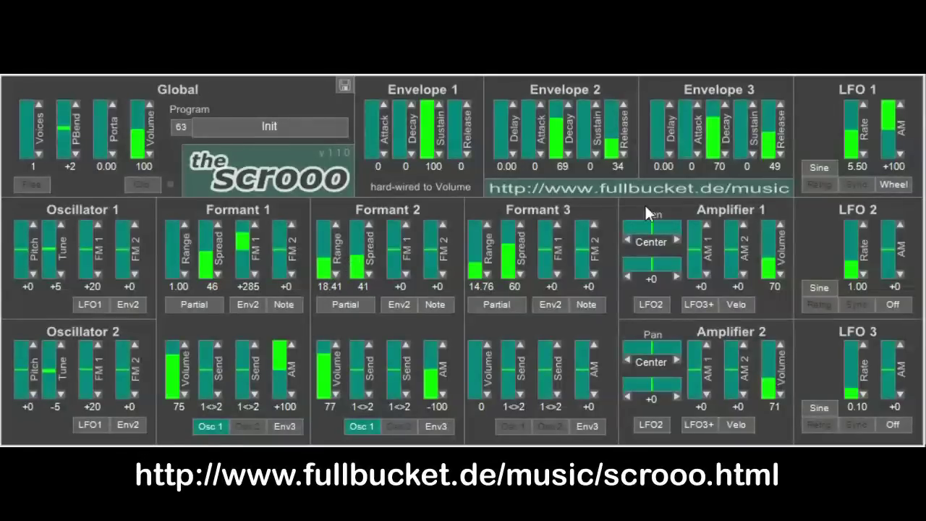
{"action": "scroll", "coordinate": [711, 138], "scroll_direction": "down", "scroll_amount": 1}
{"action": "scroll", "coordinate": [711, 139], "scroll_direction": "down", "scroll_amount": 7}
Step: Enable Oscillator 2 in Formants 1 and 2 and set Oscillator 2's pitch to +7
{"action": "left_click", "coordinate": [251, 428]}
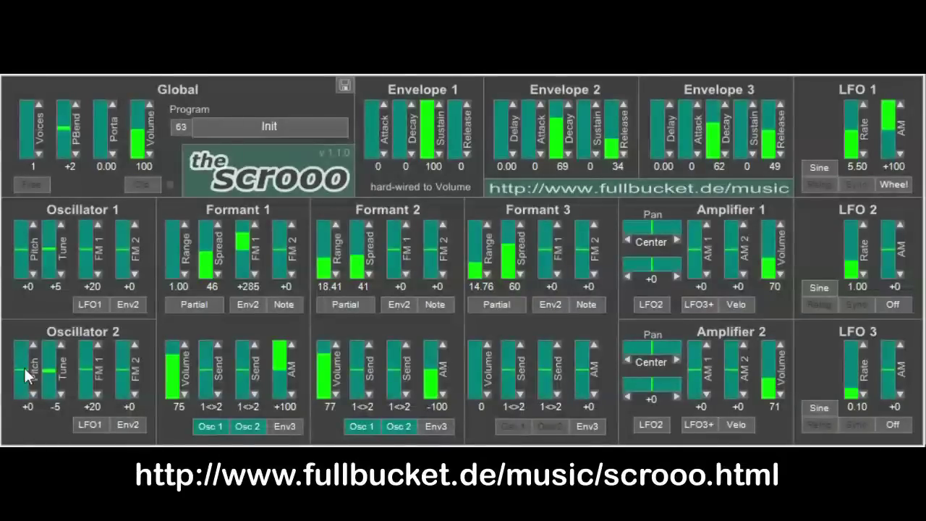
{"action": "left_click_drag", "start_coordinate": [22, 376], "coordinate": [24, 352]}
Step: Pan Amplifier 1 fully left to 100 L and Amplifier 2 fully right to 100 R
{"action": "left_click_drag", "start_coordinate": [652, 226], "coordinate": [548, 232]}
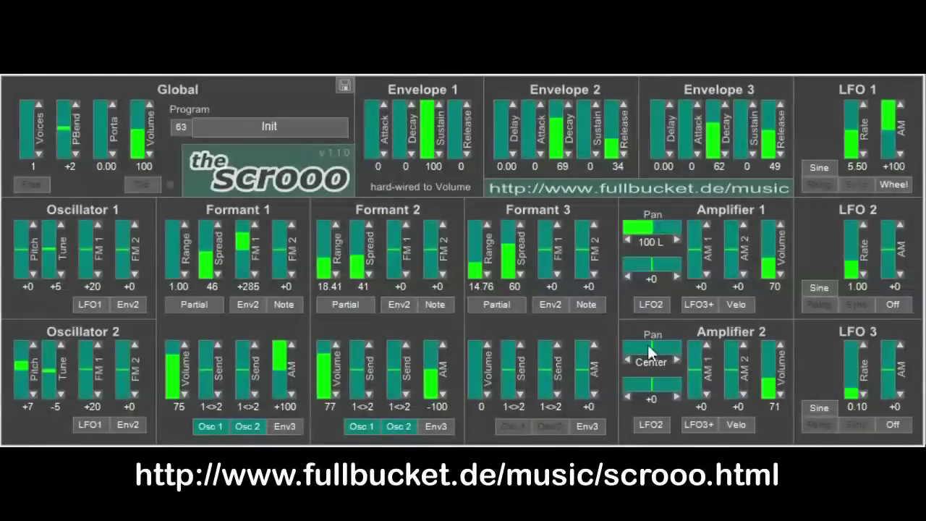
{"action": "left_click_drag", "start_coordinate": [651, 348], "coordinate": [787, 344]}
Step: Set Formant 1's two oscillator sends to 100>2 and 42>1, and Formant 2's to 34>2 and 100>1
{"action": "left_click_drag", "start_coordinate": [207, 373], "coordinate": [201, 442]}
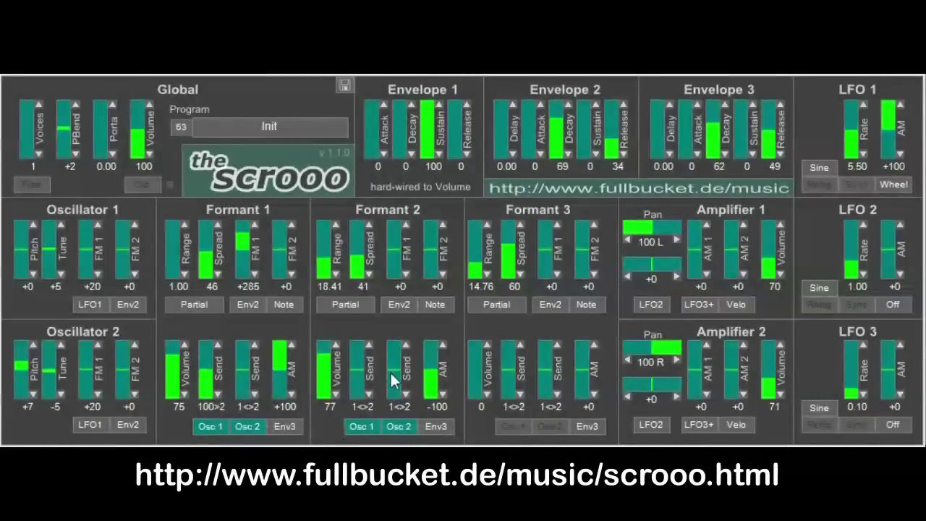
{"action": "left_click_drag", "start_coordinate": [398, 347], "coordinate": [405, 236]}
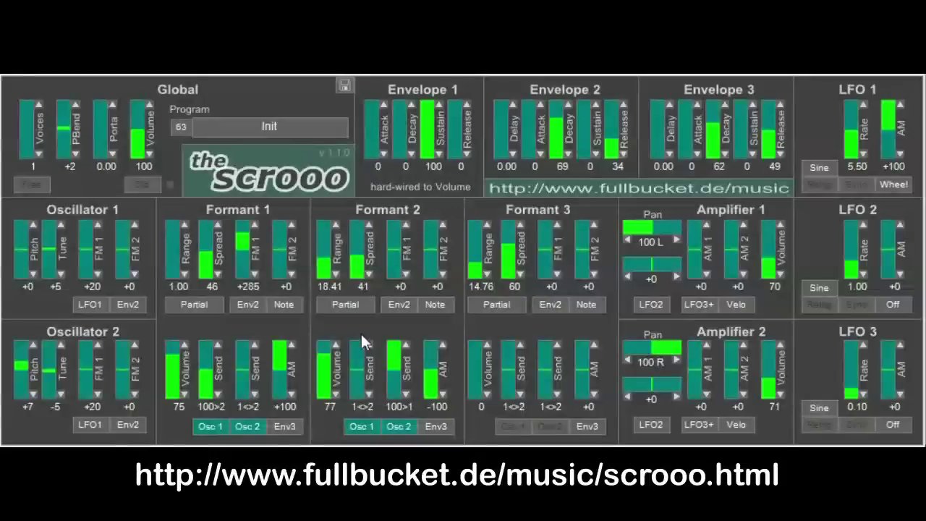
{"action": "left_click_drag", "start_coordinate": [356, 365], "coordinate": [358, 399]}
{"action": "left_click_drag", "start_coordinate": [242, 367], "coordinate": [246, 332]}
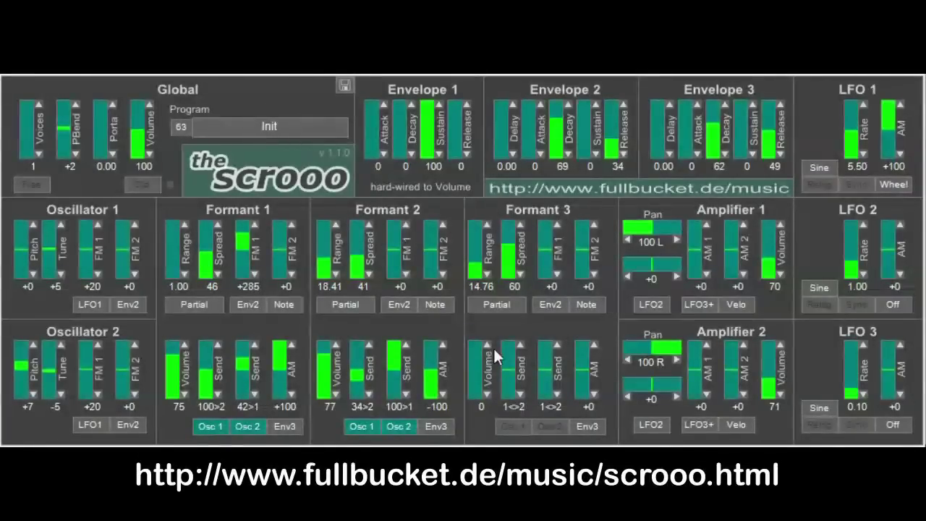
Step: Enable both oscillators in Formant 3 and set its volume to 45 and its range to 9.37
{"action": "left_click", "coordinate": [513, 427]}
{"action": "left_click", "coordinate": [548, 426]}
{"action": "left_click_drag", "start_coordinate": [477, 386], "coordinate": [477, 320]}
{"action": "left_click_drag", "start_coordinate": [475, 270], "coordinate": [475, 283]}
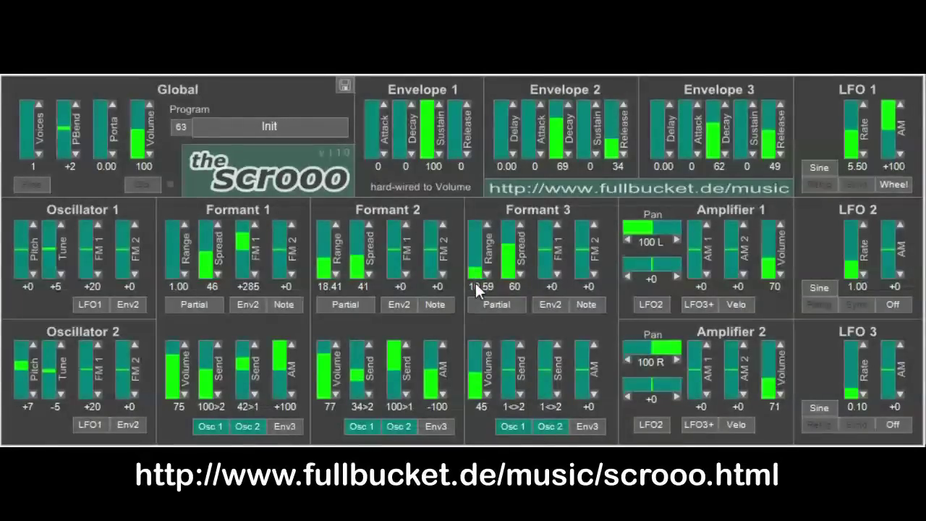
Step: Assign LFO2+ to Formant 3's FM 1 with an amount of -105, and set LFO 2's rate to 4.52
{"action": "left_click", "coordinate": [546, 304]}
{"action": "left_click", "coordinate": [568, 377]}
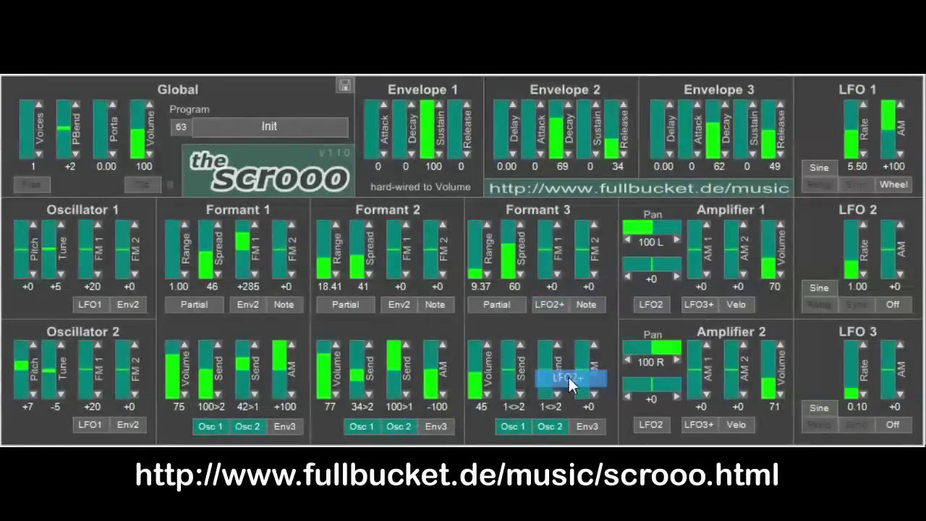
{"action": "left_click_drag", "start_coordinate": [553, 262], "coordinate": [553, 237]}
{"action": "left_click_drag", "start_coordinate": [854, 265], "coordinate": [854, 242]}
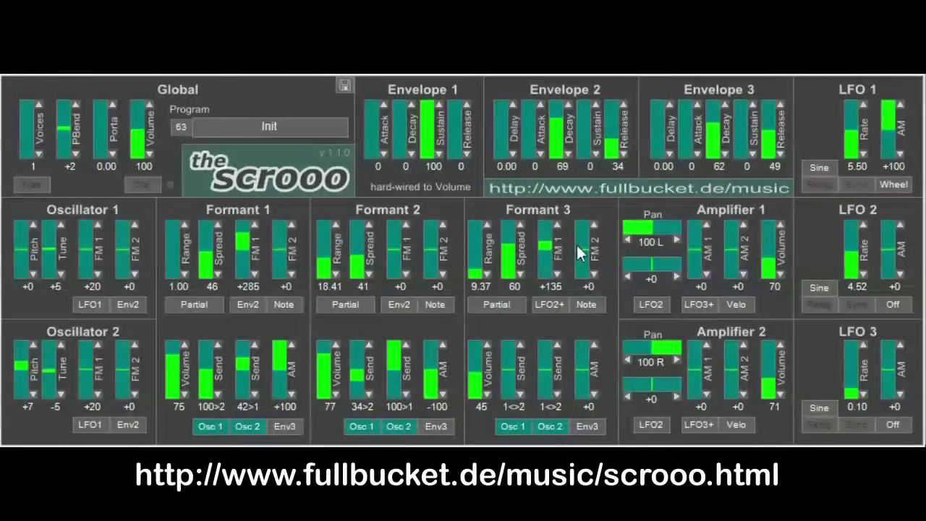
{"action": "left_click_drag", "start_coordinate": [547, 254], "coordinate": [551, 292]}
Step: Set the LFO2 pan modulation to +49 for Amplifier 1 and -42 for Amplifier 2, and raise Envelope 2's attack
{"action": "left_click_drag", "start_coordinate": [655, 262], "coordinate": [694, 263]}
{"action": "left_click_drag", "start_coordinate": [647, 385], "coordinate": [612, 385]}
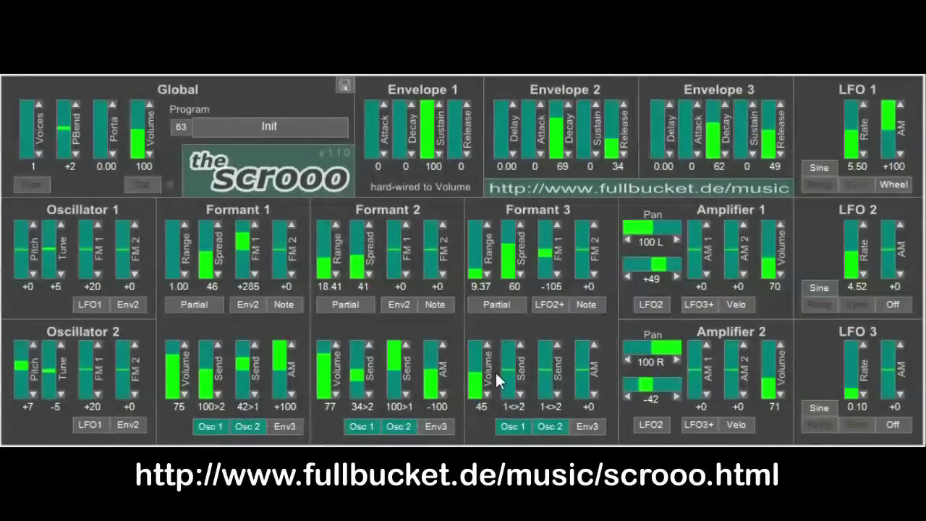
{"action": "left_click_drag", "start_coordinate": [539, 150], "coordinate": [533, 123]}
Step: Audition the factory programs 01 Pad: Basso Aaah and 03 Pad: Basso Oooh by loading each one
{"action": "left_click", "coordinate": [181, 126]}
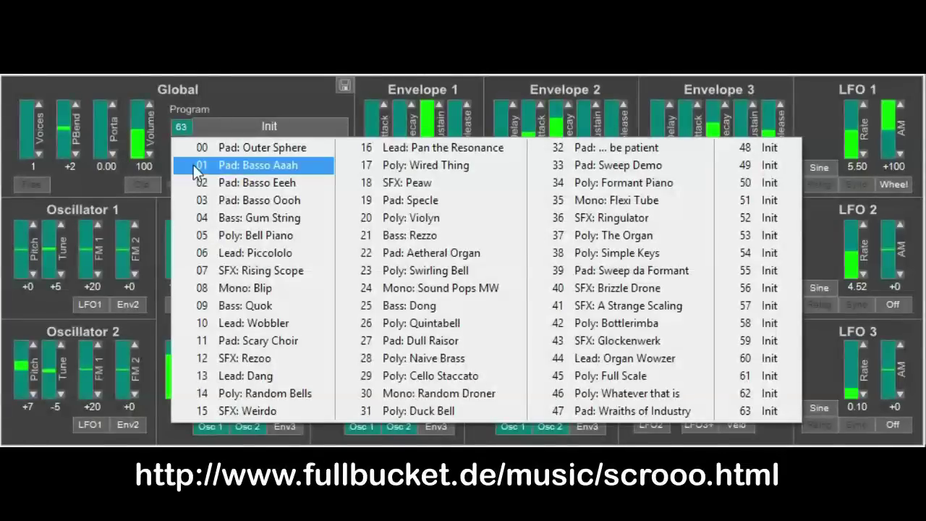
{"action": "left_click", "coordinate": [279, 173]}
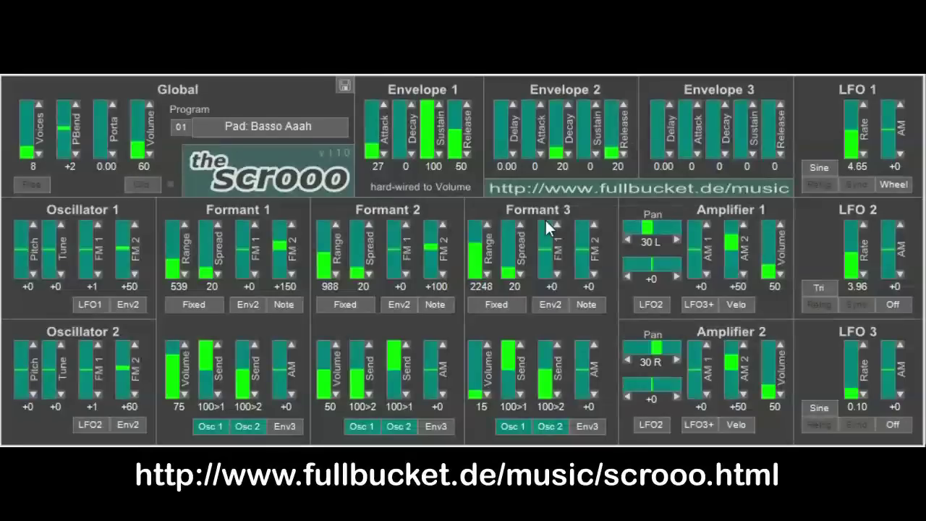
{"action": "left_click", "coordinate": [179, 123]}
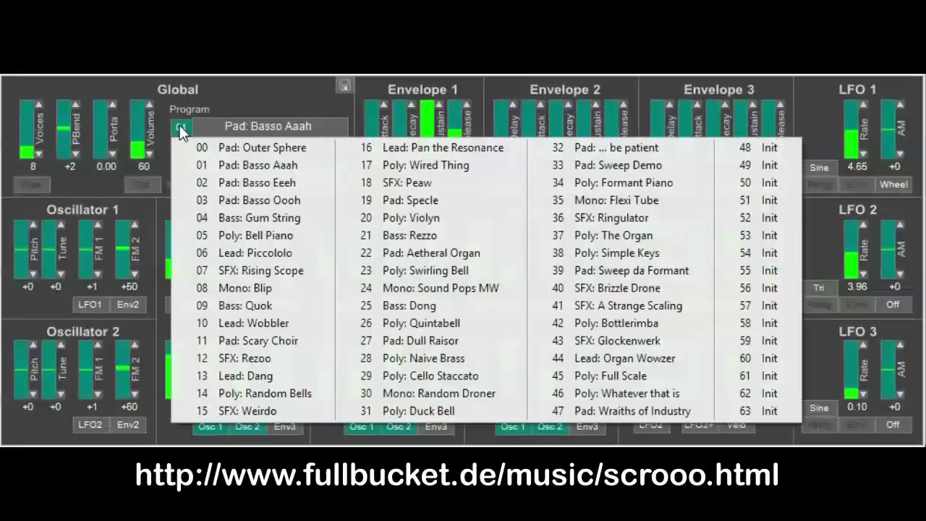
{"action": "left_click", "coordinate": [208, 197]}
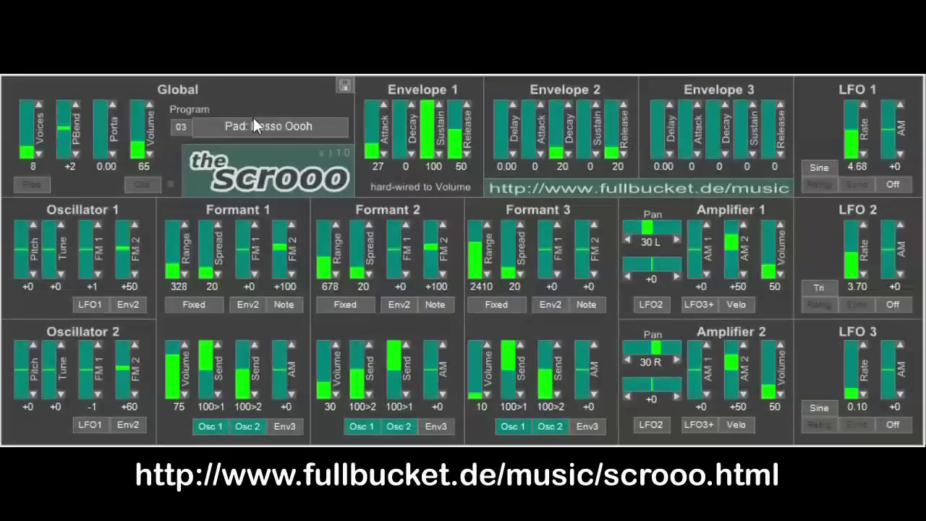
Step: Load the factory programs 11 Pad: Scary Choir and 06 Lead: Piccololo in turn
{"action": "left_click", "coordinate": [181, 126]}
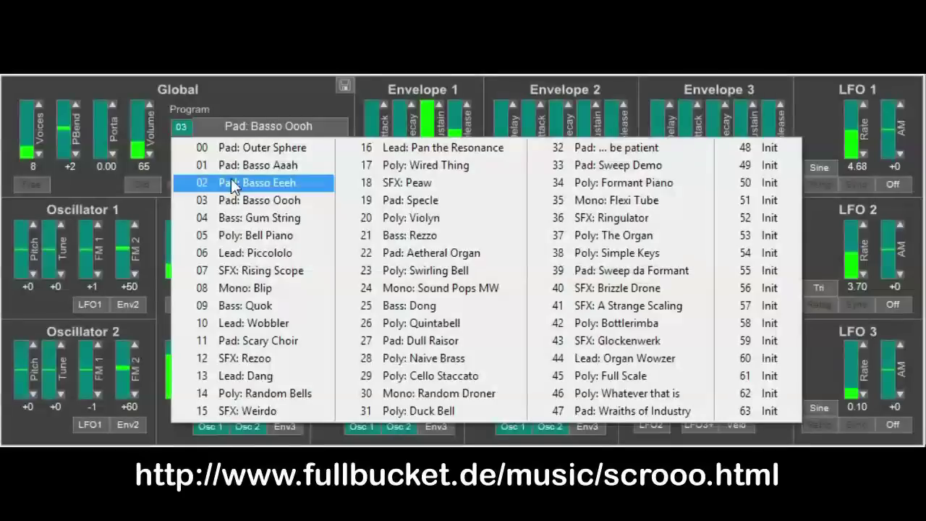
{"action": "left_click", "coordinate": [302, 341]}
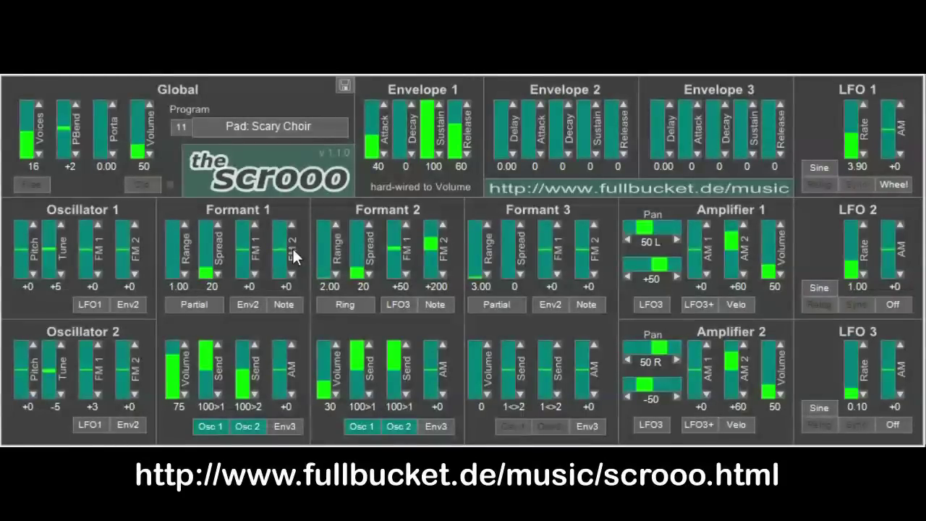
{"action": "left_click", "coordinate": [183, 126]}
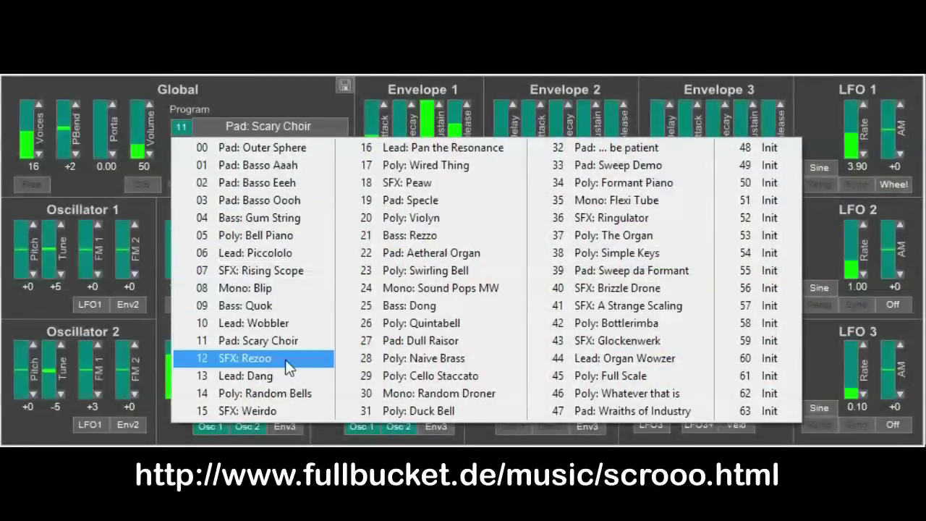
{"action": "left_click", "coordinate": [281, 253]}
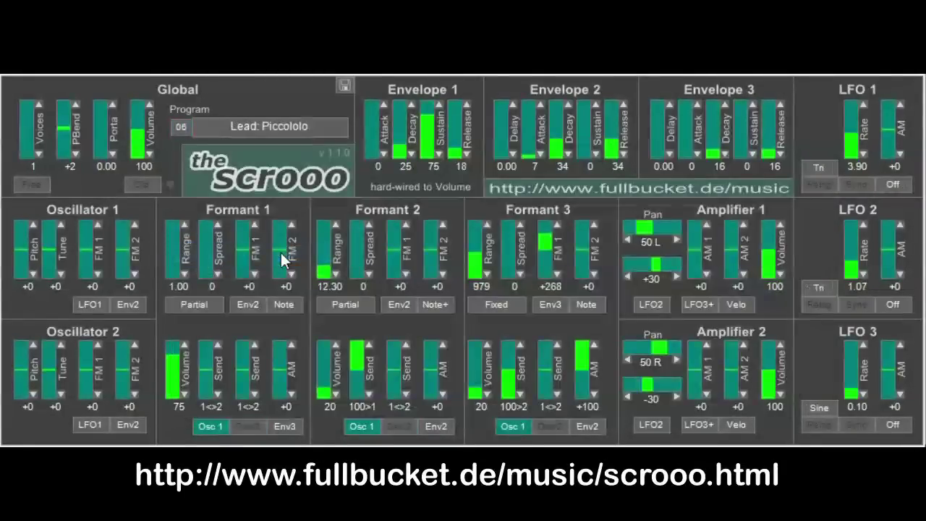